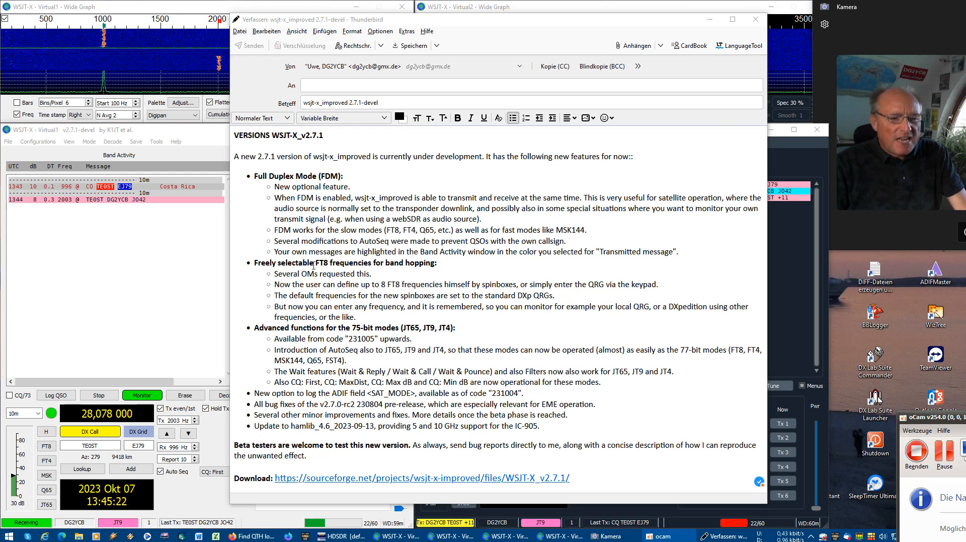
# - Bring the Virtual1 instance forward and set its seventh band-hopping FT8 frequency, the one below 21.091, to 50.313
pyautogui.click(220, 507)
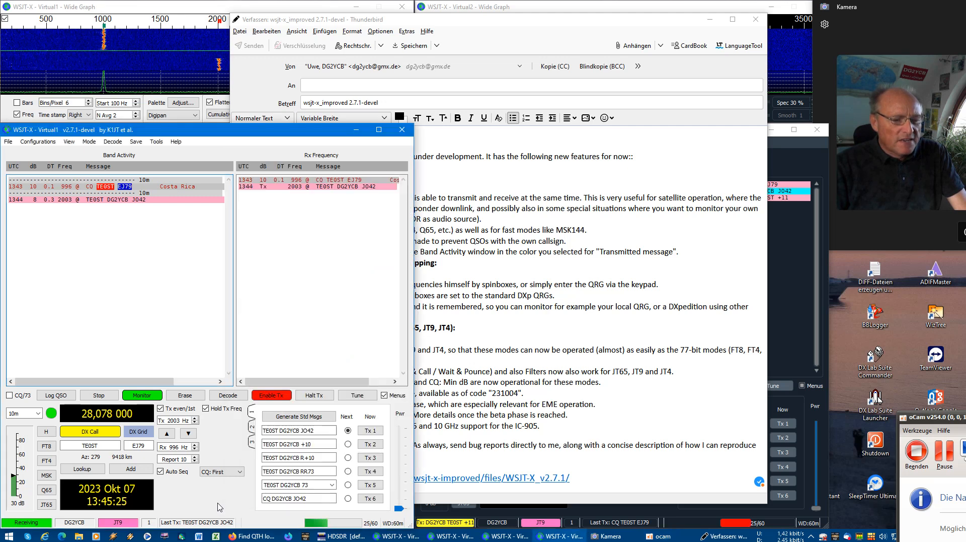
pyautogui.click(253, 443)
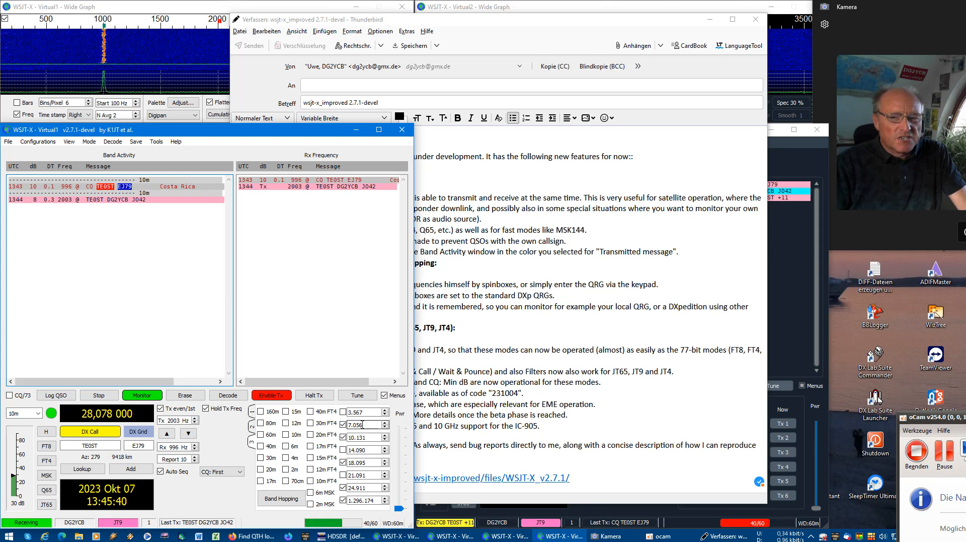
pyautogui.click(385, 490)
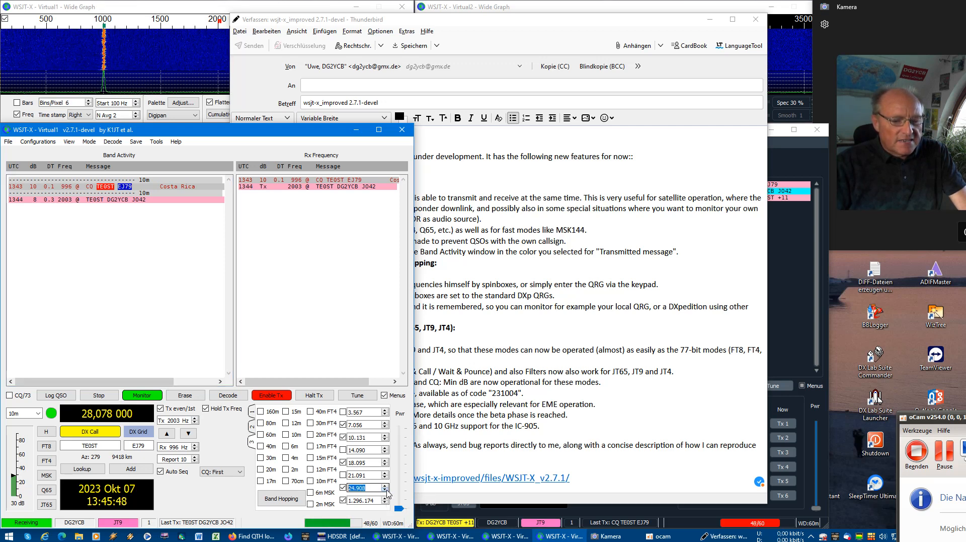
pyautogui.click(386, 485)
pyautogui.click(386, 486)
pyautogui.click(386, 486)
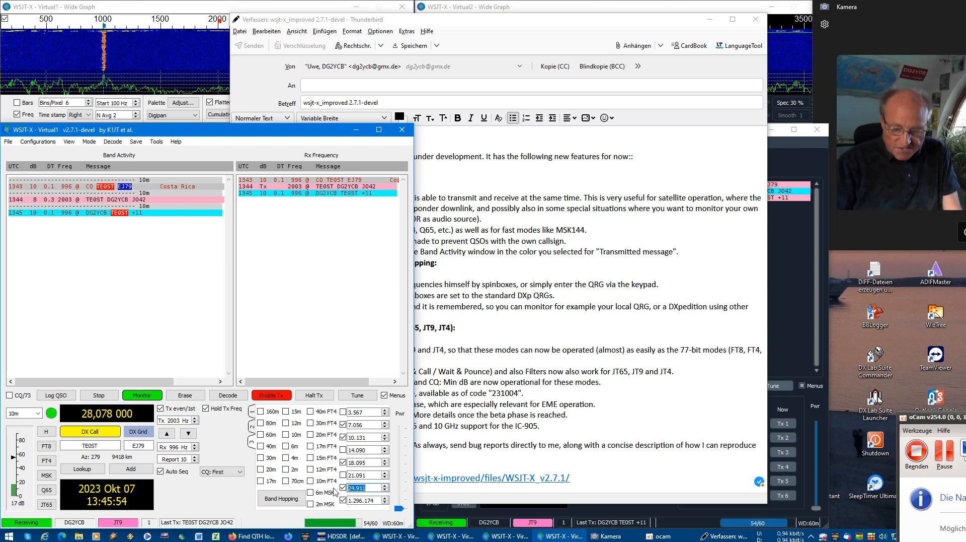
pyautogui.write('50313')
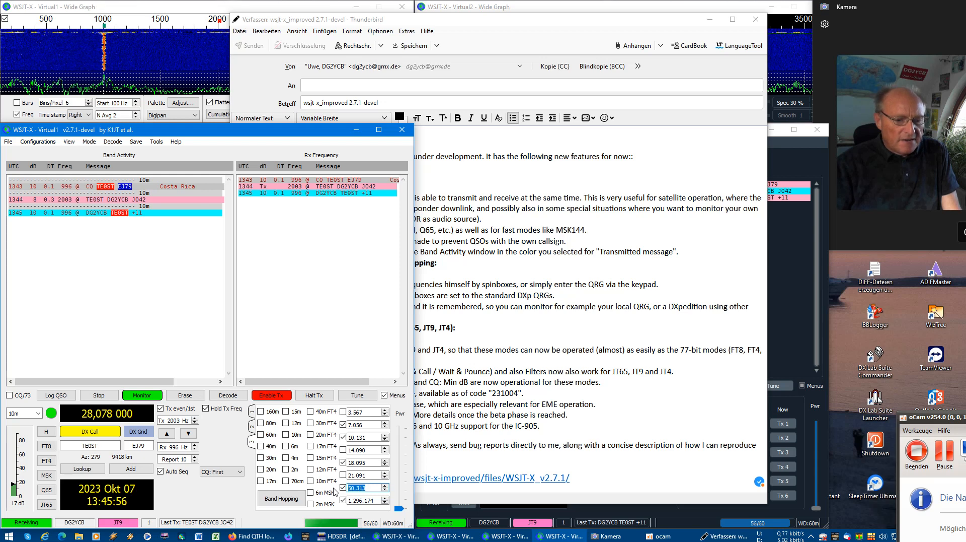
pyautogui.click(379, 474)
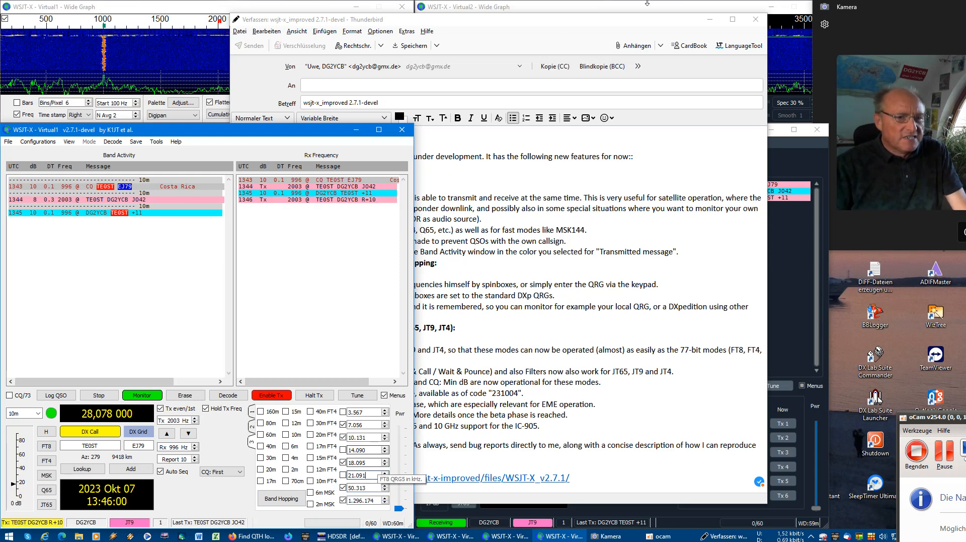
# - Review and minimize the release-notes message, and log the completed JT9 QSO in both the Virtual2 and Virtual1 instances
pyautogui.click(513, 26)
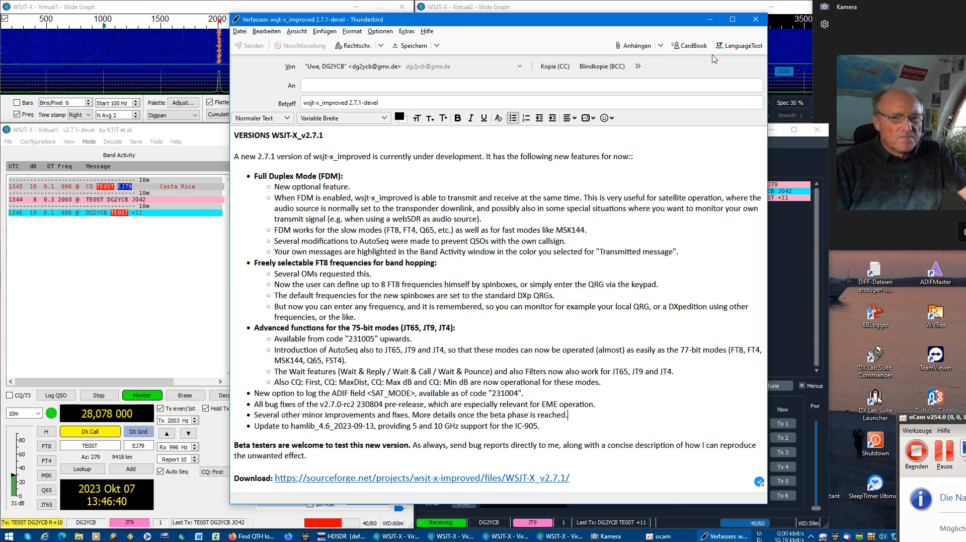
pyautogui.click(709, 19)
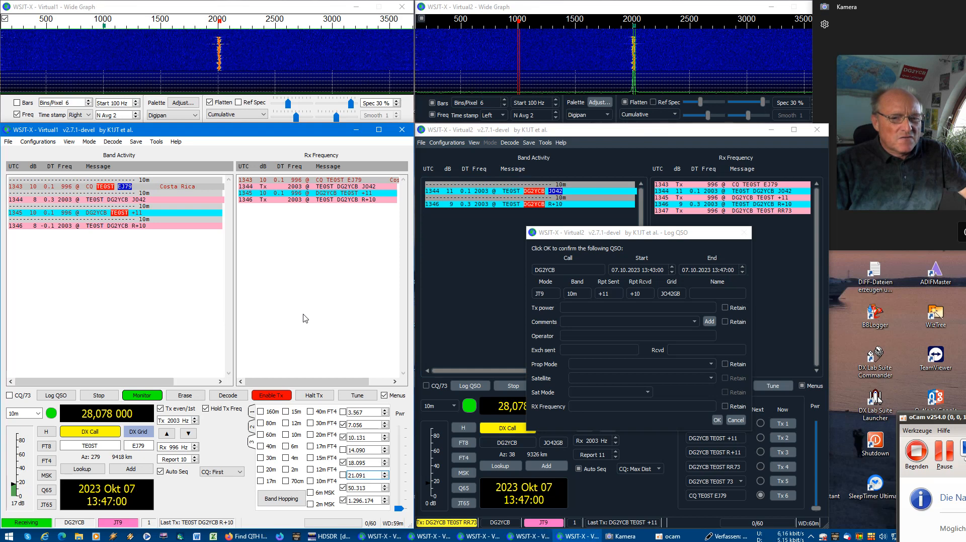
pyautogui.click(718, 421)
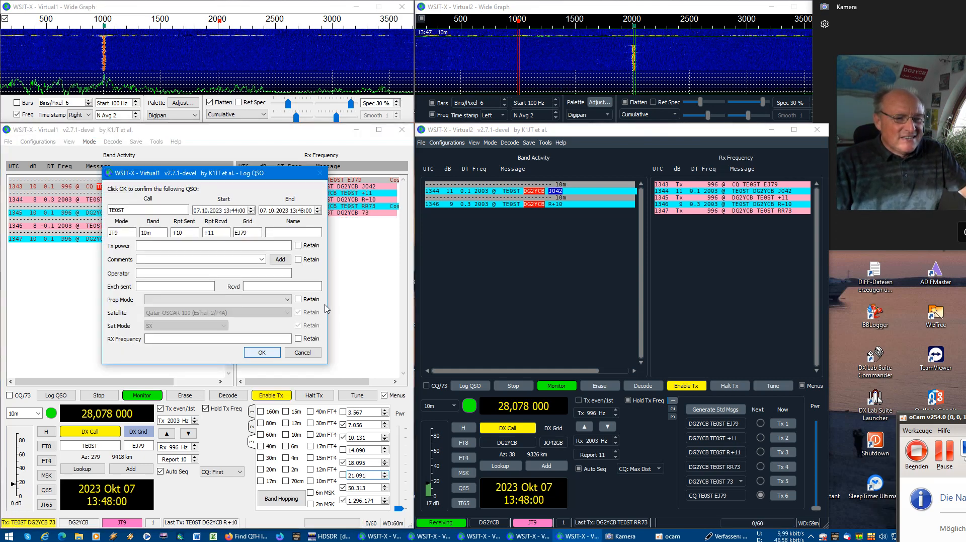
pyautogui.click(261, 353)
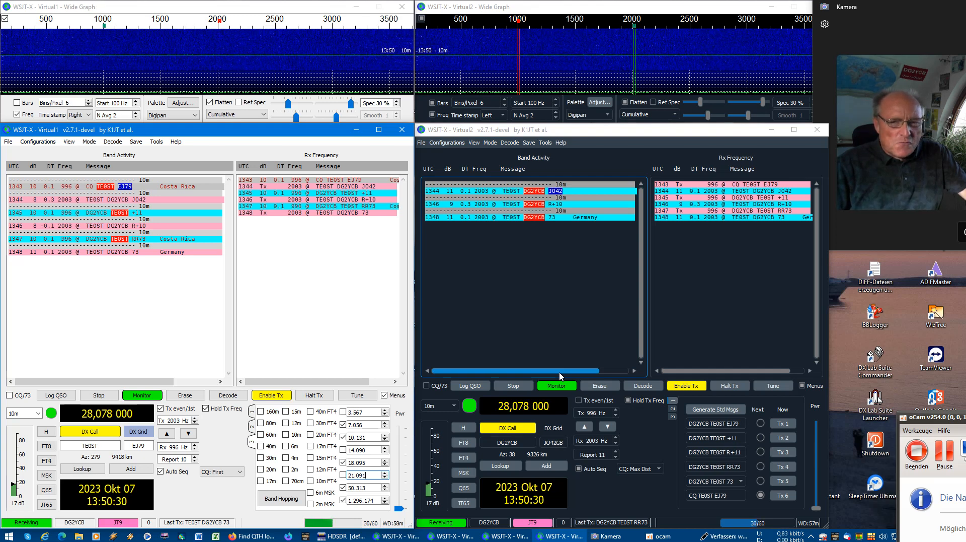
# - Check the Full Duplex Mode decoding option in Virtual1 and Virtual2 without changing it
pyautogui.moveTo(710, 535)
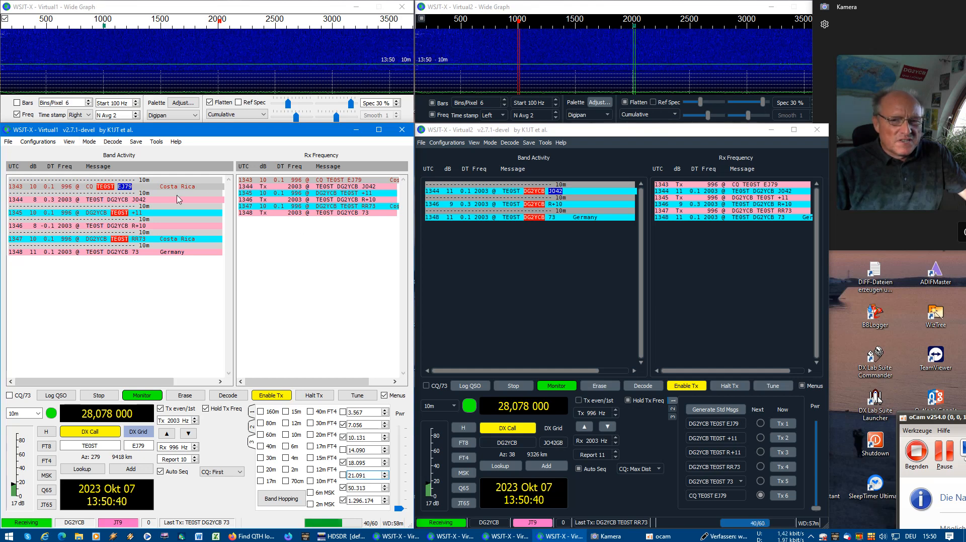
pyautogui.click(113, 142)
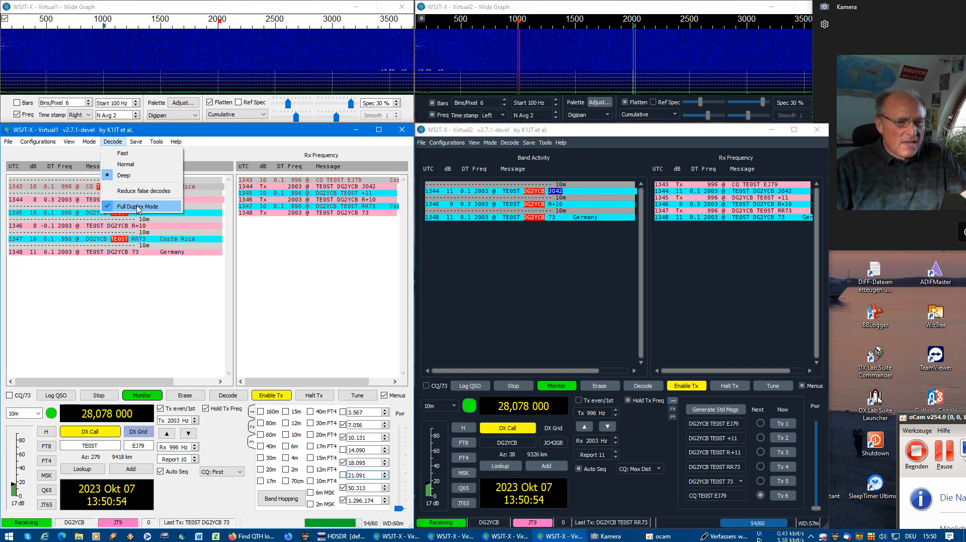
pyautogui.click(309, 299)
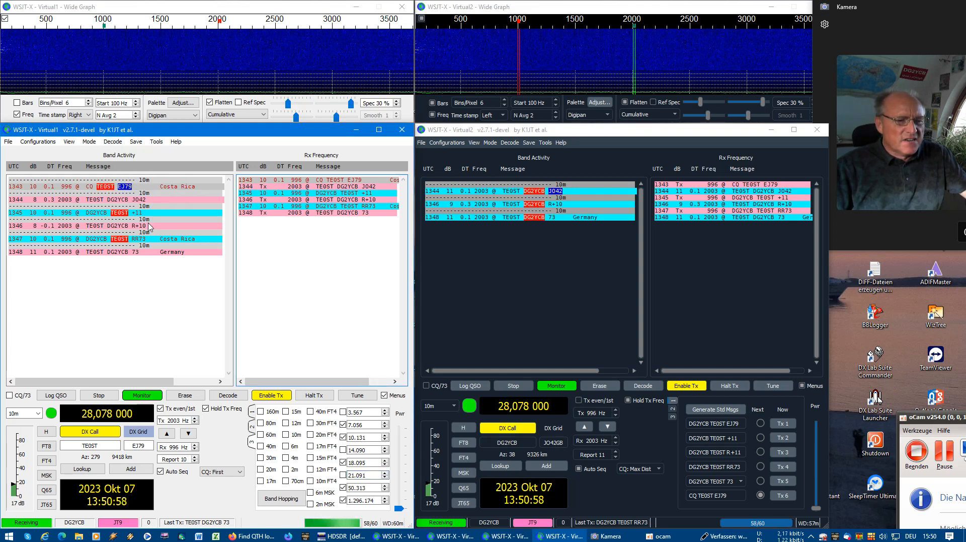
pyautogui.click(119, 144)
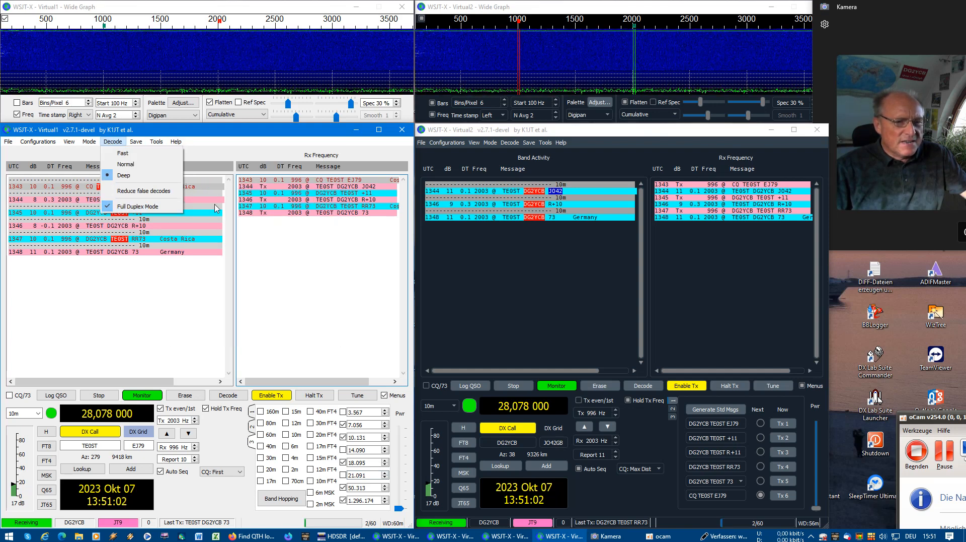
pyautogui.click(510, 143)
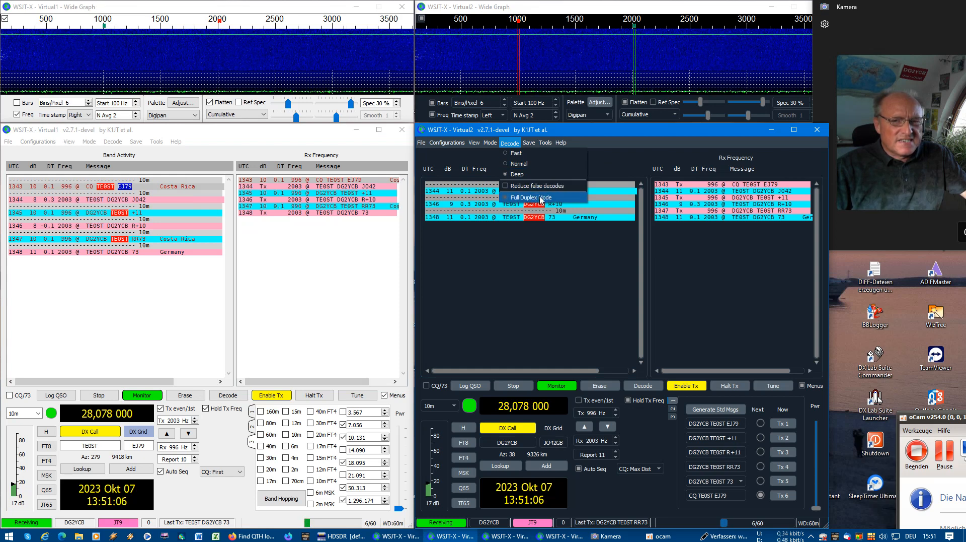
pyautogui.click(550, 282)
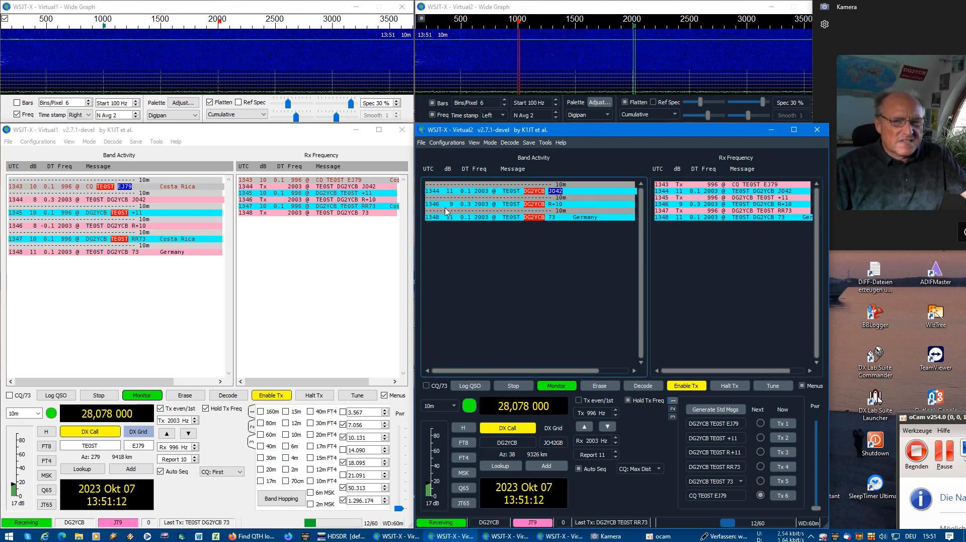
# - Compare Virtual2's Band Activity and Rx Frequency messages, and recheck the Full Duplex Mode option in Virtual1
pyautogui.click(677, 225)
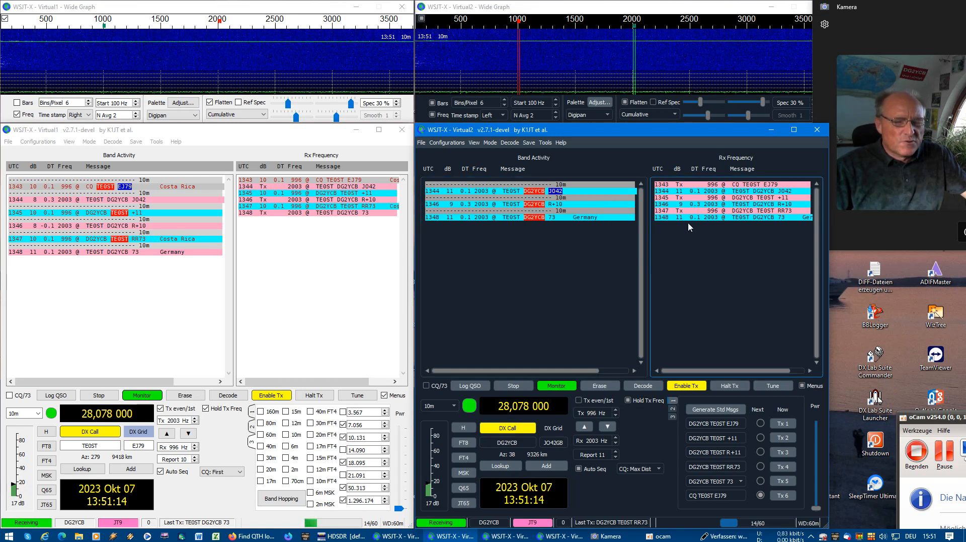
pyautogui.click(550, 205)
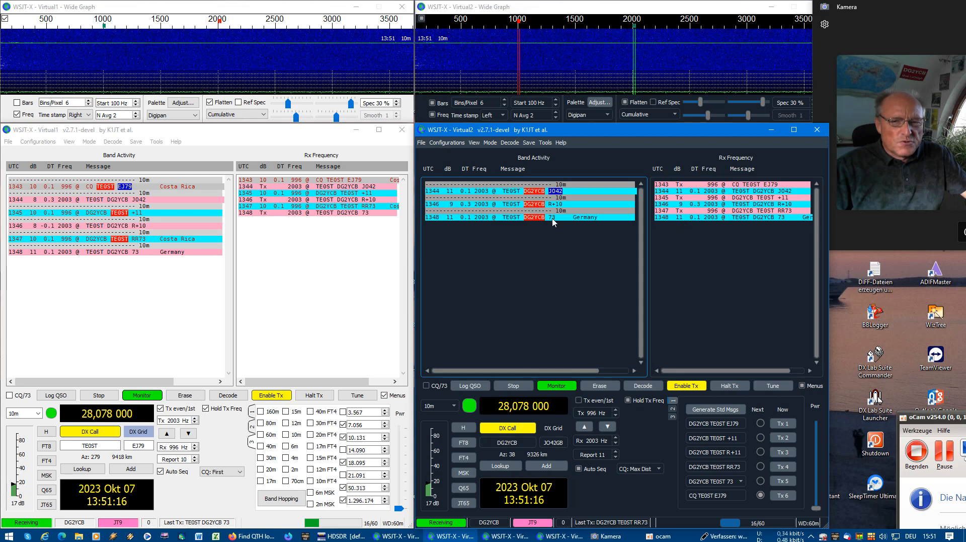
pyautogui.click(694, 213)
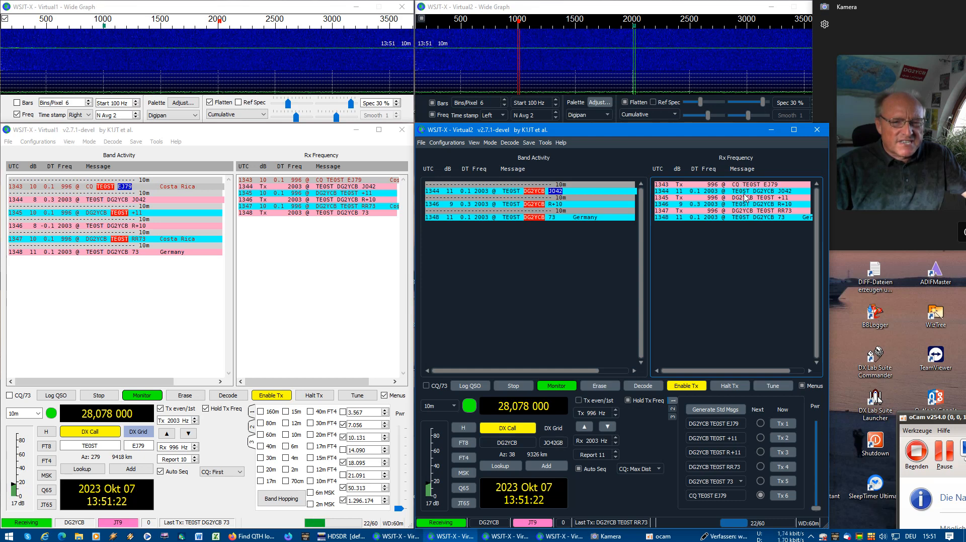
pyautogui.click(617, 191)
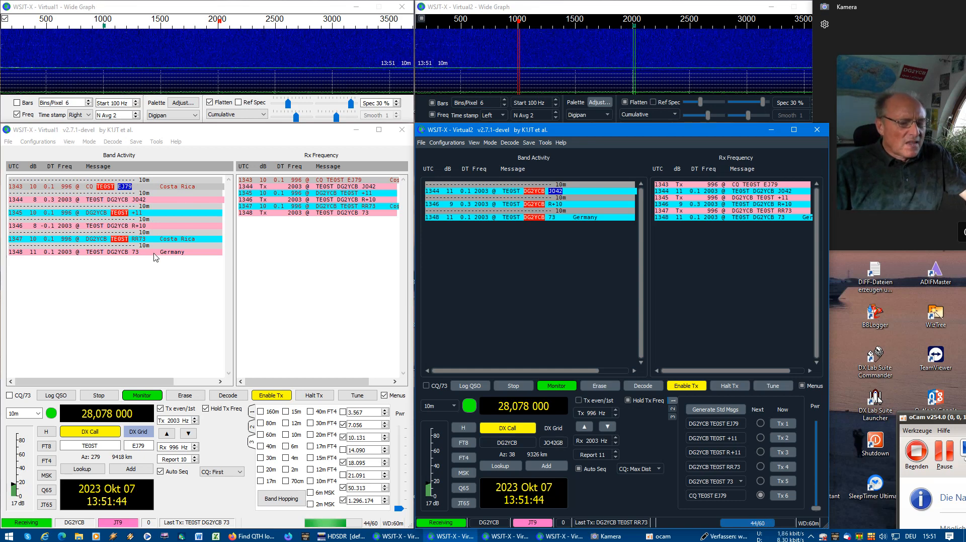
pyautogui.click(112, 142)
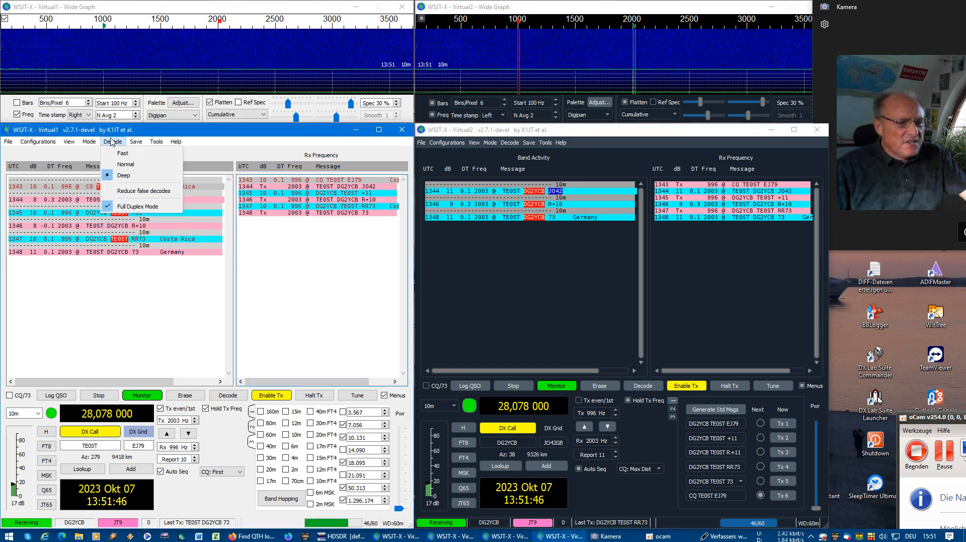
pyautogui.click(156, 142)
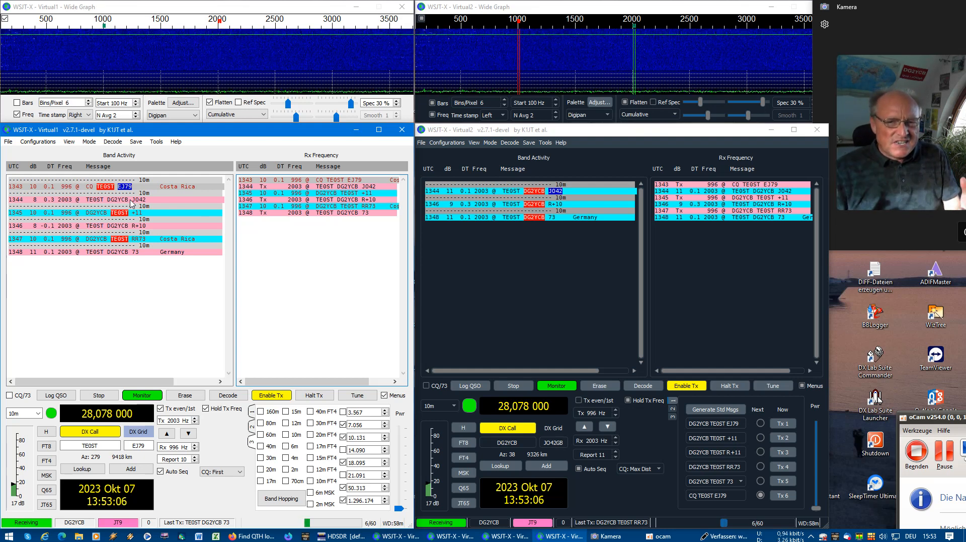
# - Switch Virtual2 and Virtual1 to FT4 mode and erase the Band Activity and Rx Frequency lists in both instances
pyautogui.click(421, 147)
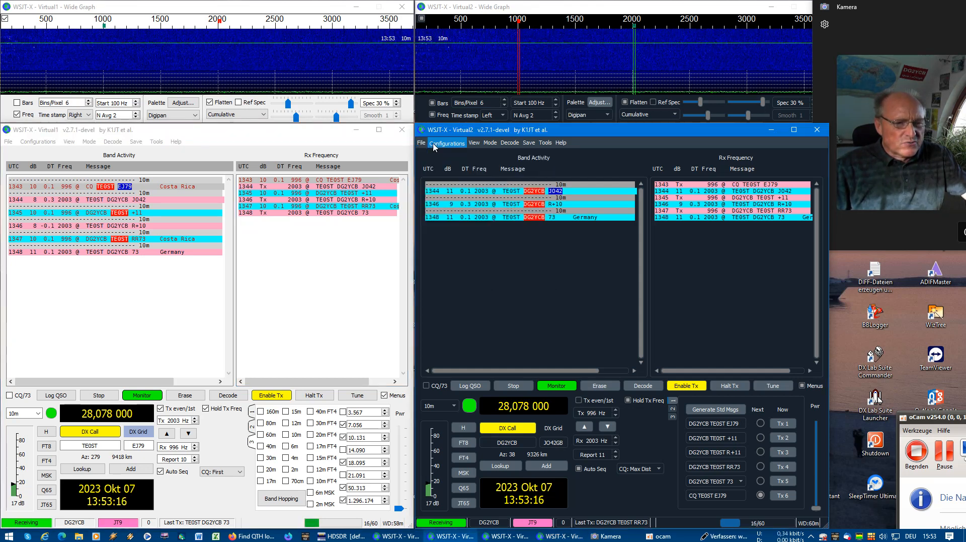
pyautogui.moveTo(490, 143)
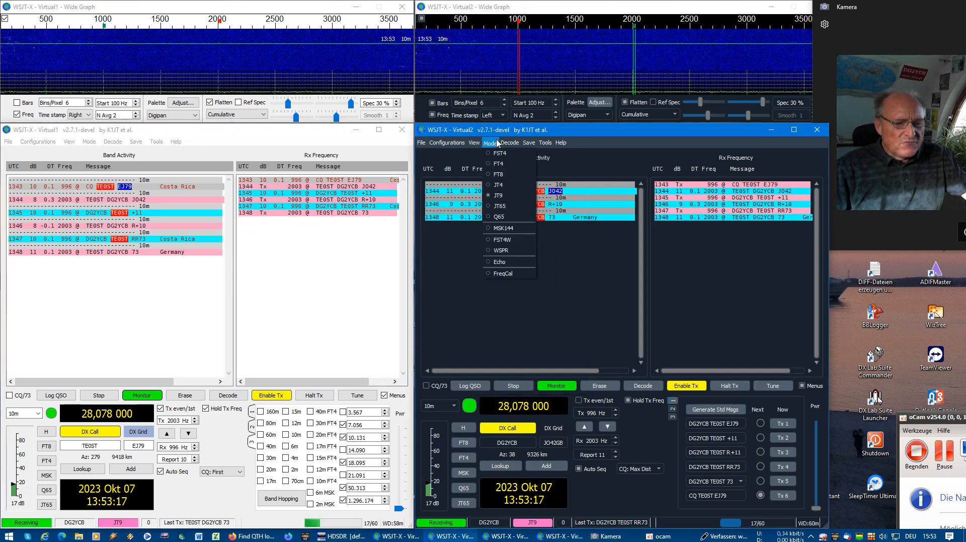
pyautogui.click(464, 459)
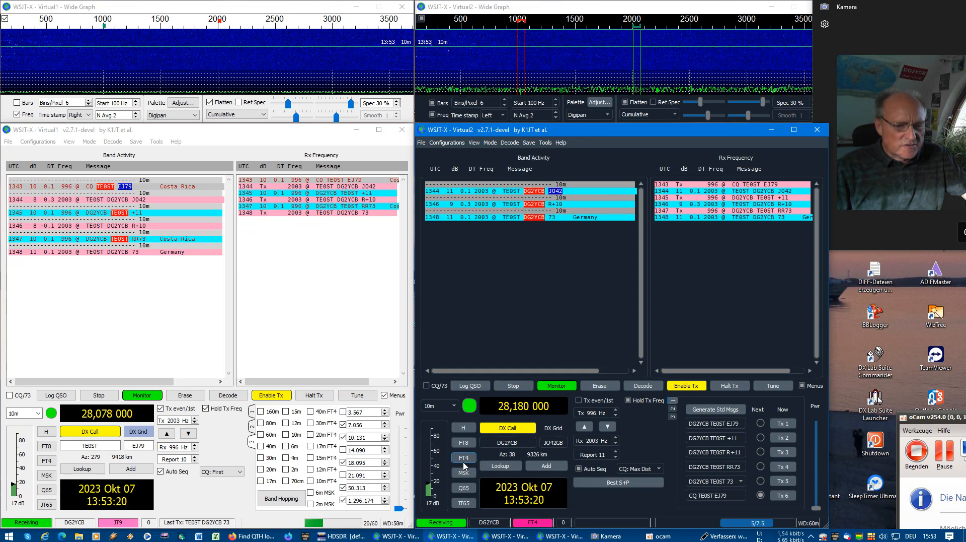
pyautogui.doubleClick(599, 385)
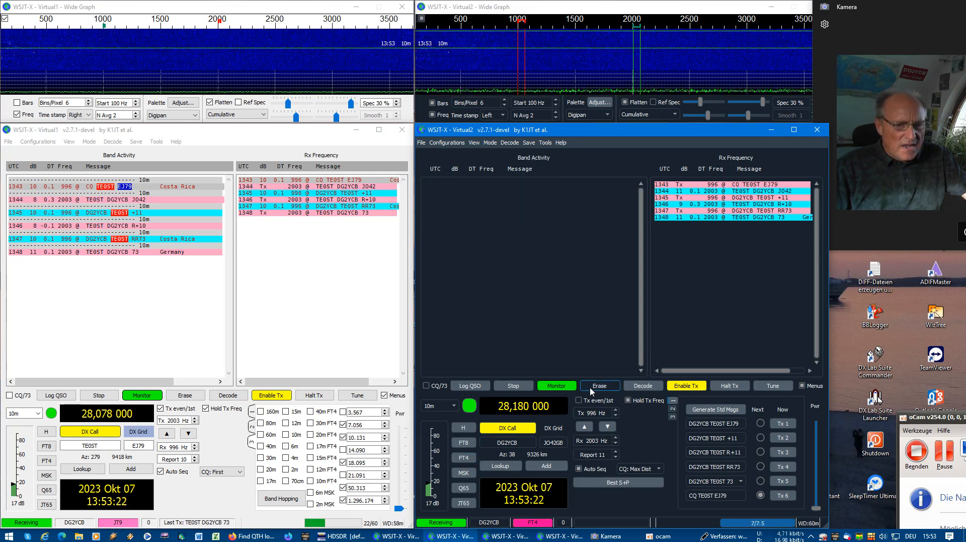
pyautogui.doubleClick(190, 398)
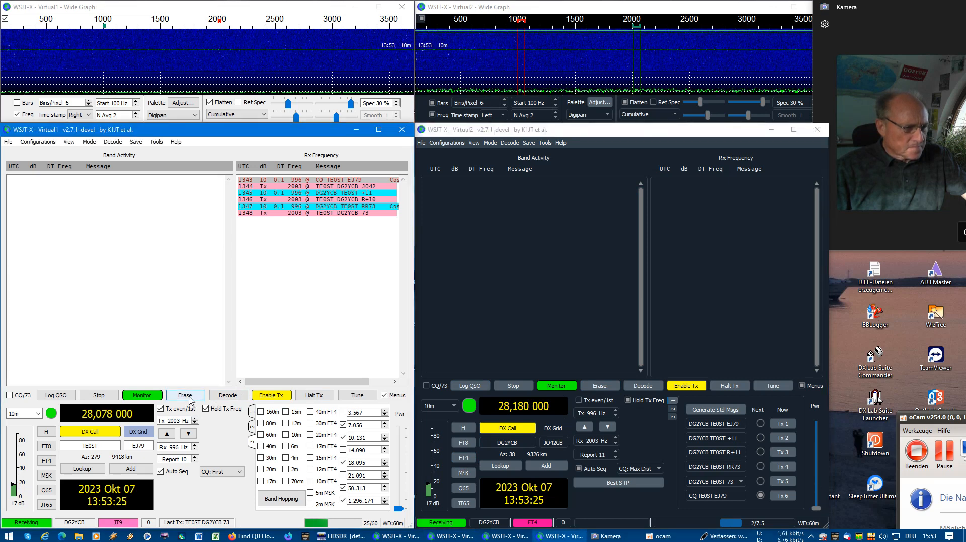
pyautogui.click(47, 461)
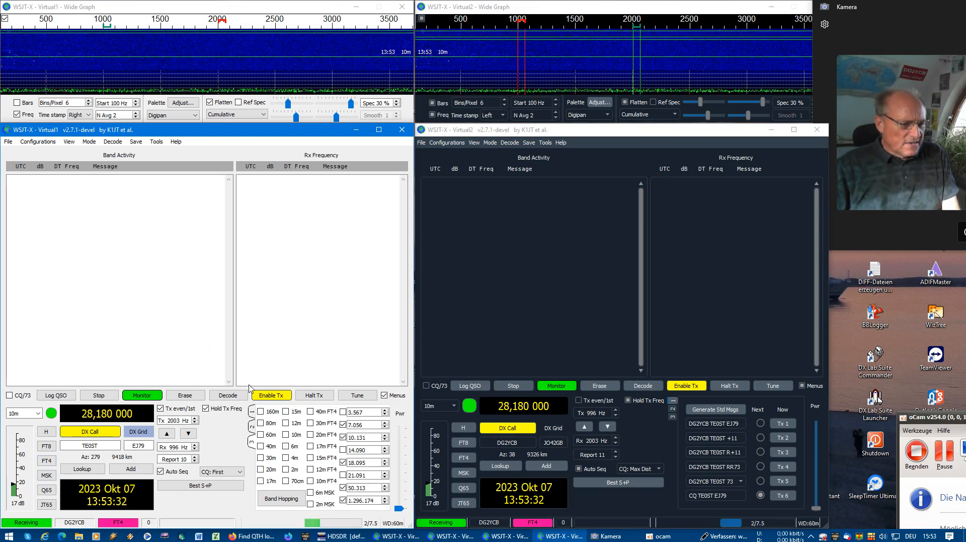
# - Set Virtual2 to transmit even/1st and clear the DX call and grid in both instances
pyautogui.click(580, 401)
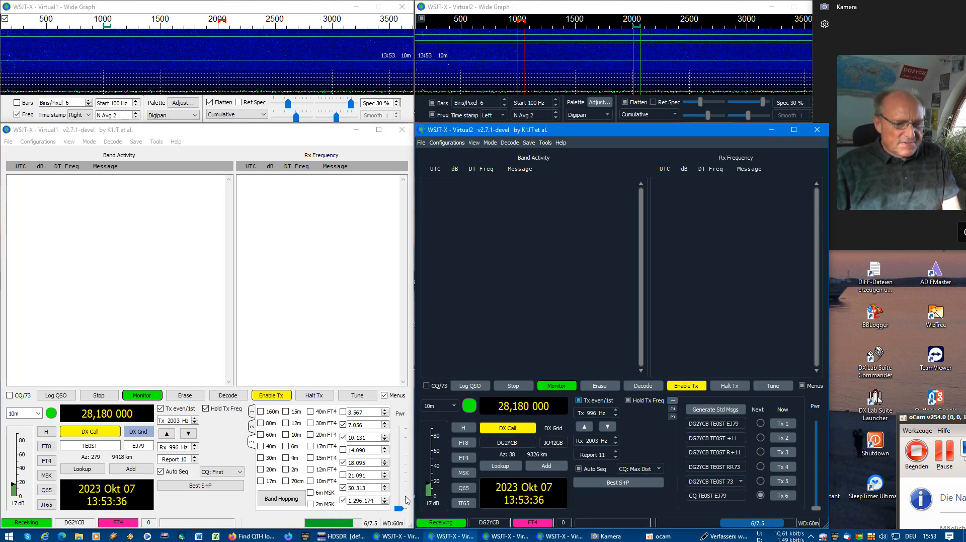
pyautogui.click(252, 414)
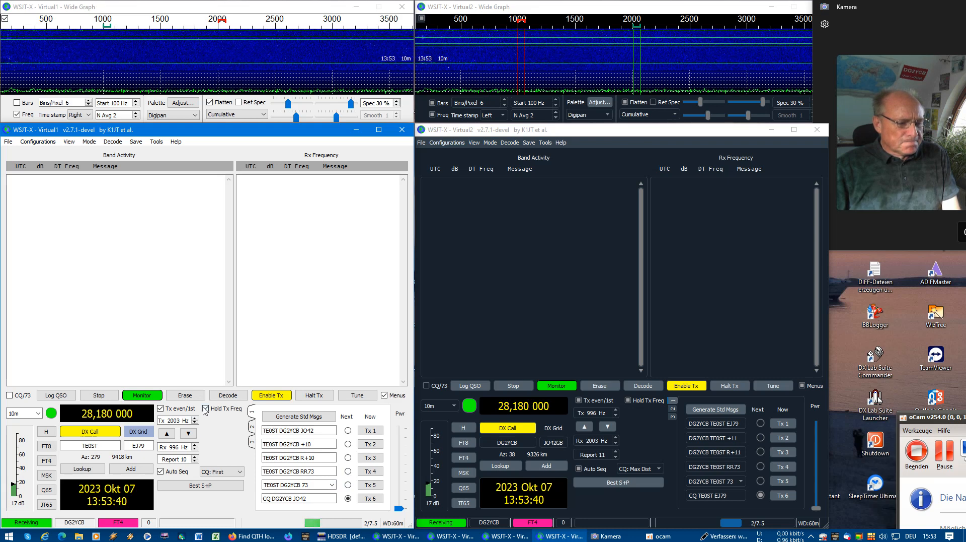
pyautogui.click(103, 432)
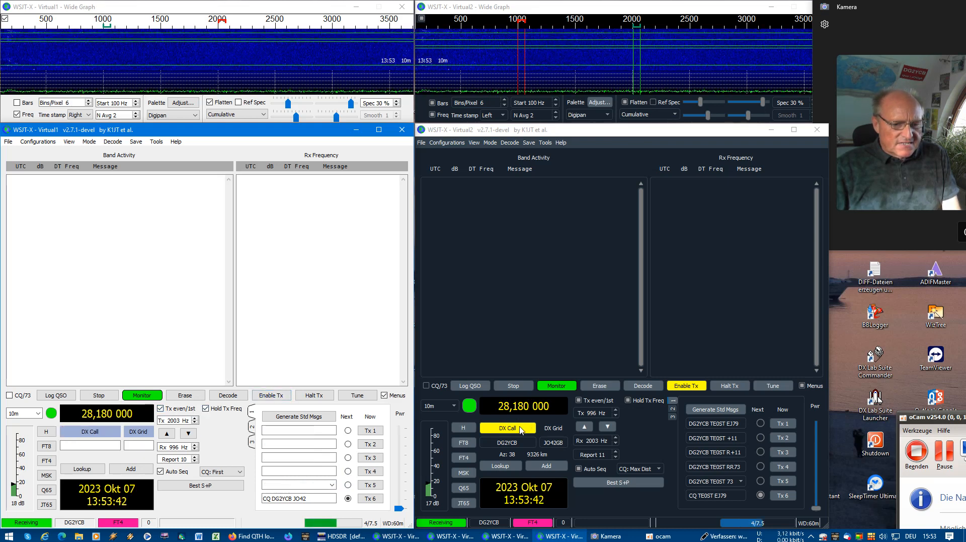
pyautogui.click(522, 429)
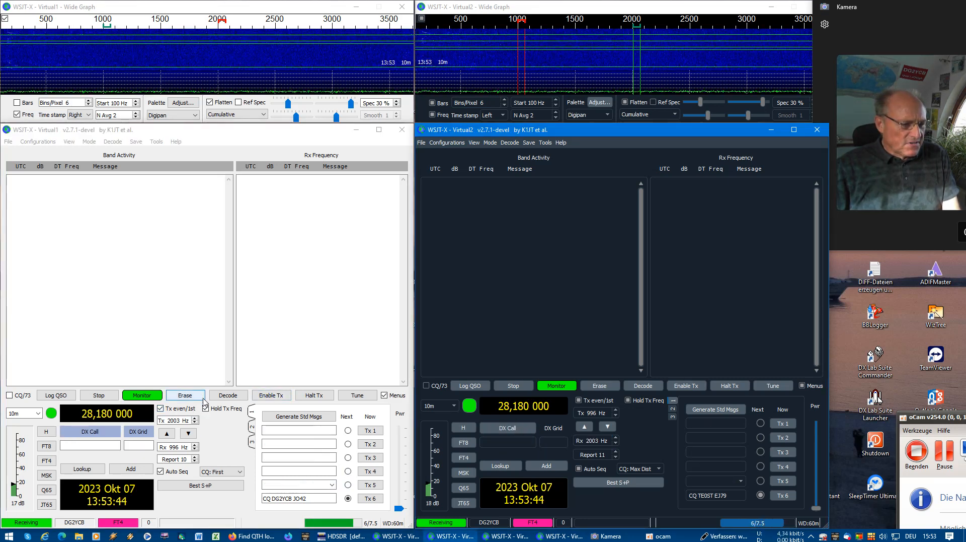
# - Enable transmission of the CQ messages in both instances and check the Full Duplex Mode decoding option in Virtual1
pyautogui.click(272, 395)
pyautogui.click(684, 388)
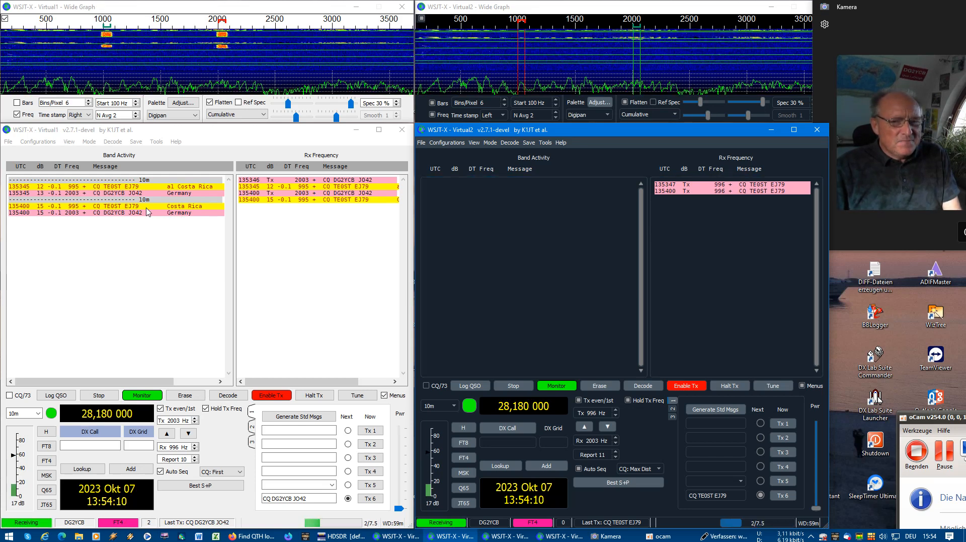
pyautogui.click(112, 141)
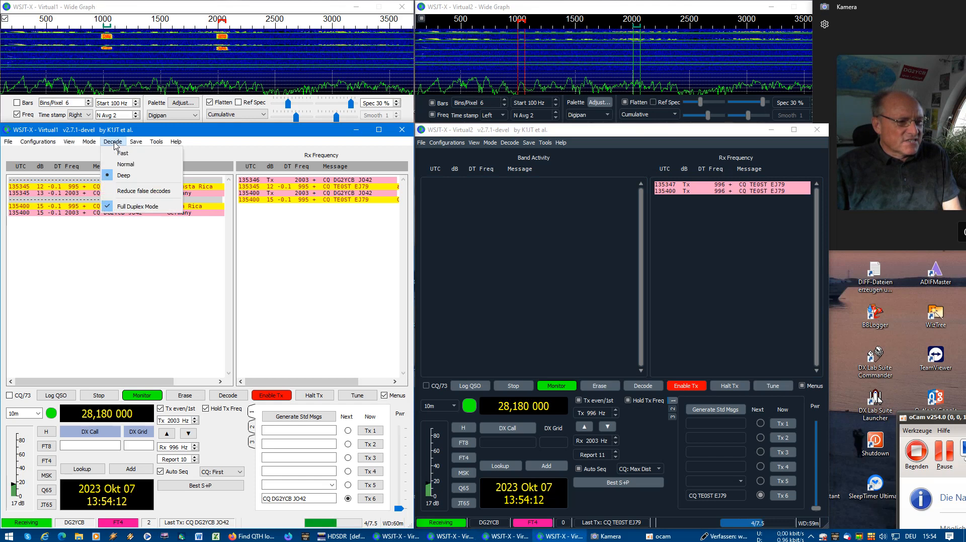
pyautogui.click(145, 207)
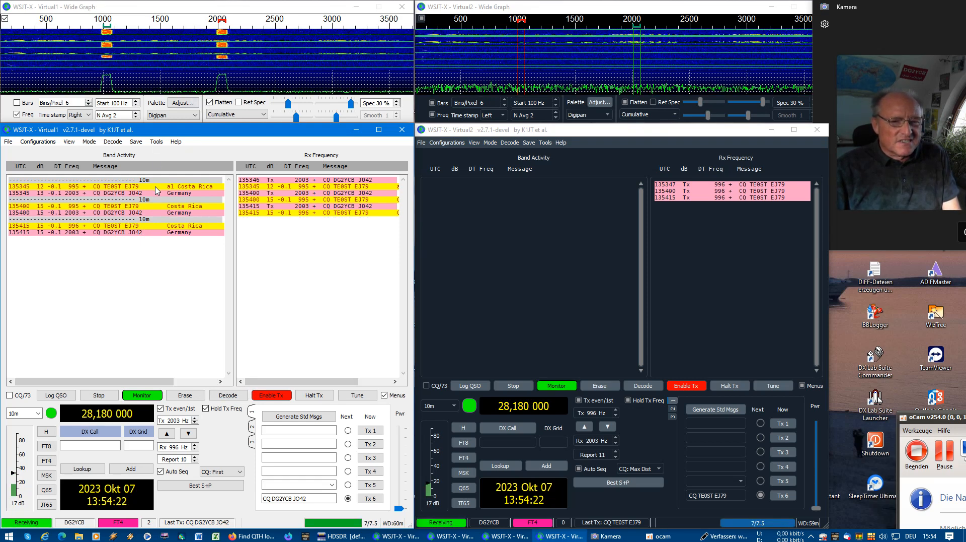
# - Disable transmission in both instances and switch to the wsjt-x_improved 2.7.1-devel release notes draft in Thunderbird
pyautogui.click(266, 395)
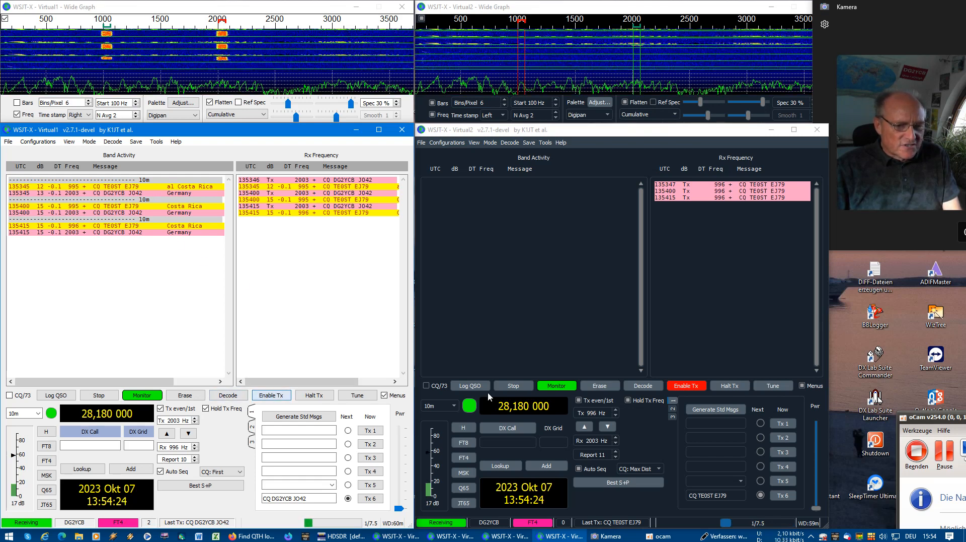
pyautogui.click(680, 389)
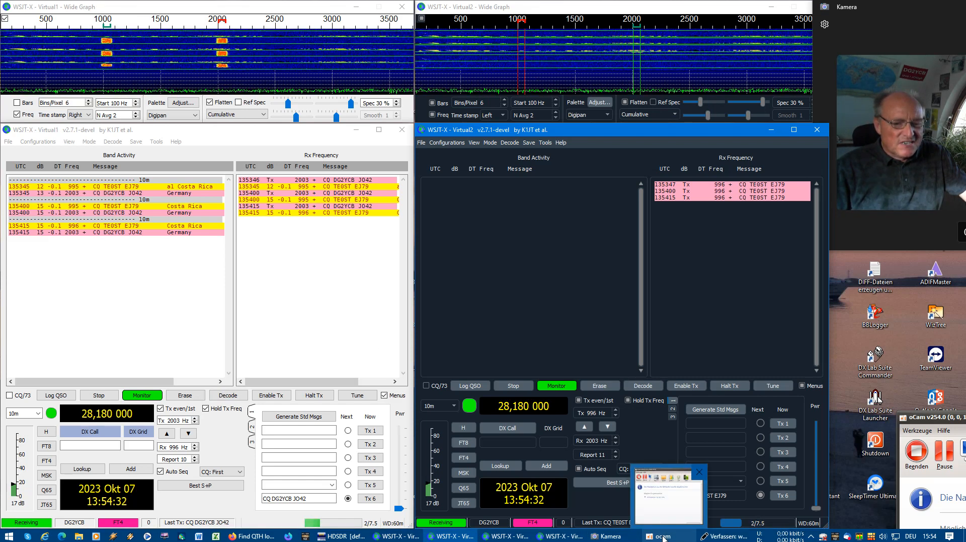
pyautogui.click(728, 536)
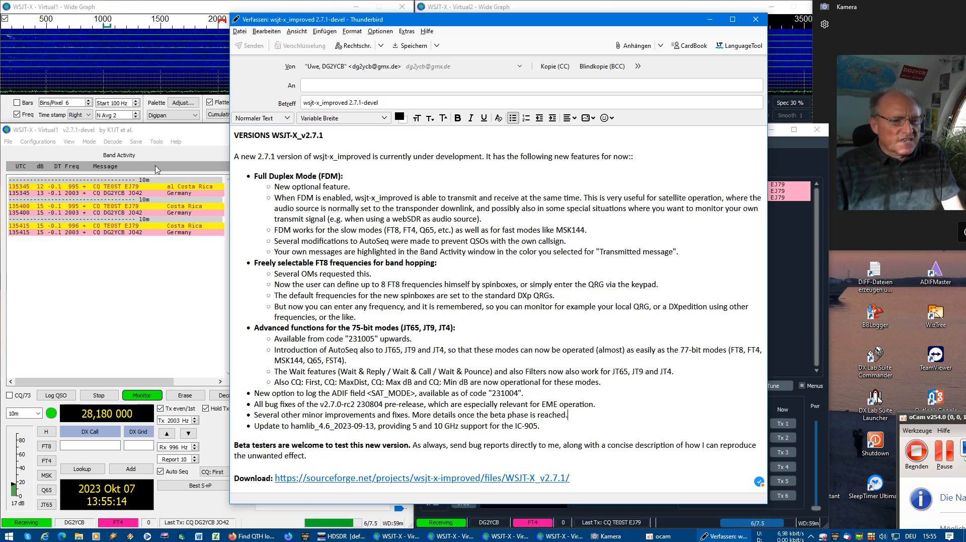
# - Switch Full Duplex Mode decoding off and back on in Virtual1
pyautogui.click(113, 142)
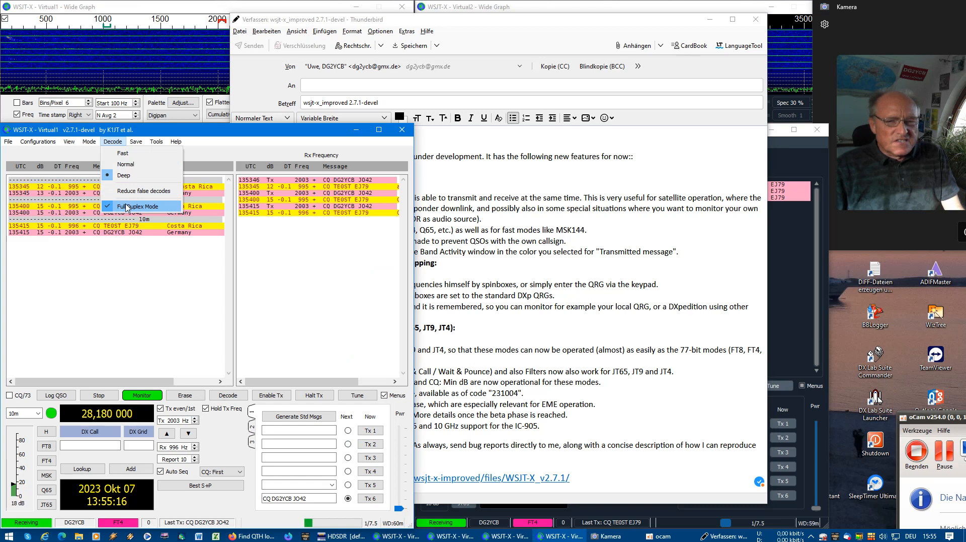
pyautogui.click(119, 143)
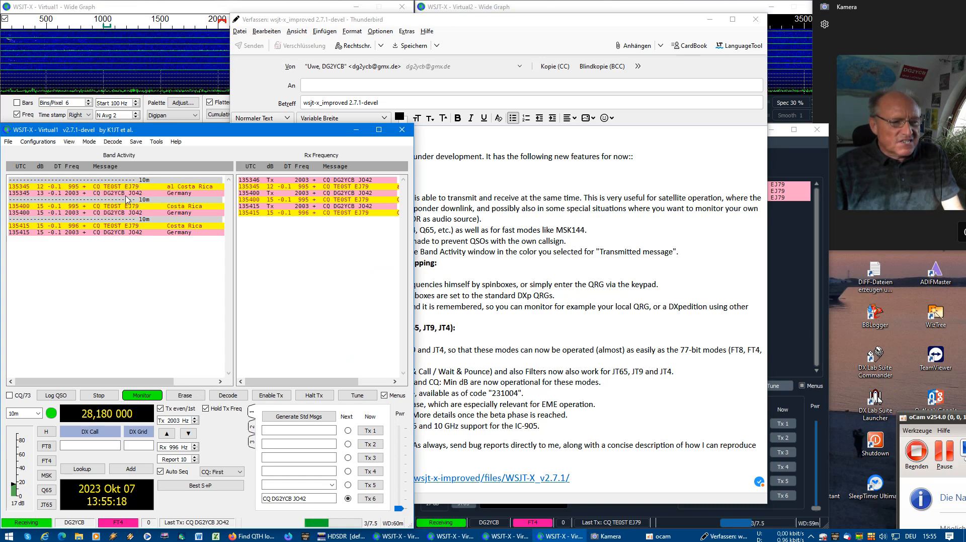
pyautogui.click(120, 143)
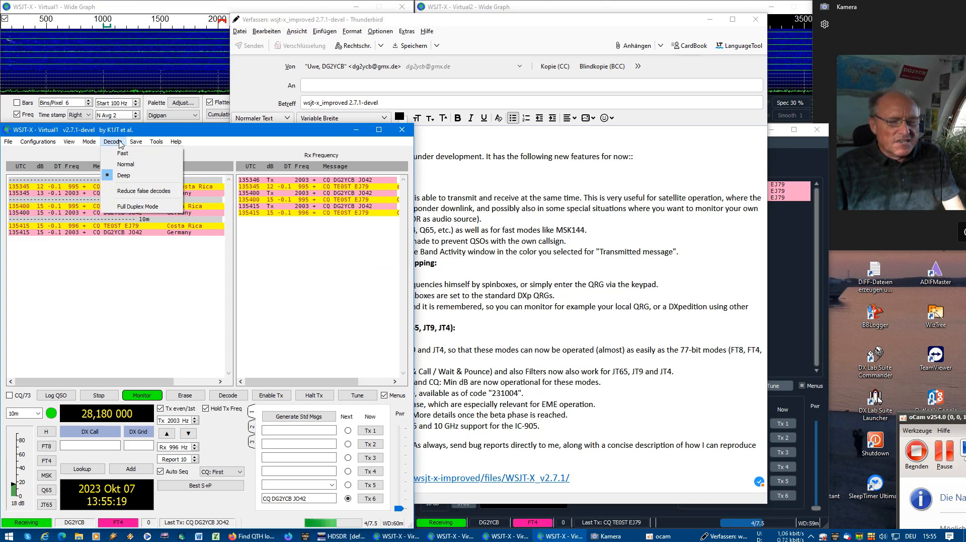
pyautogui.click(136, 207)
# - Move the release notes draft away from Virtual1 and display Virtual1's selectable band-hopping frequencies
pyautogui.click(452, 23)
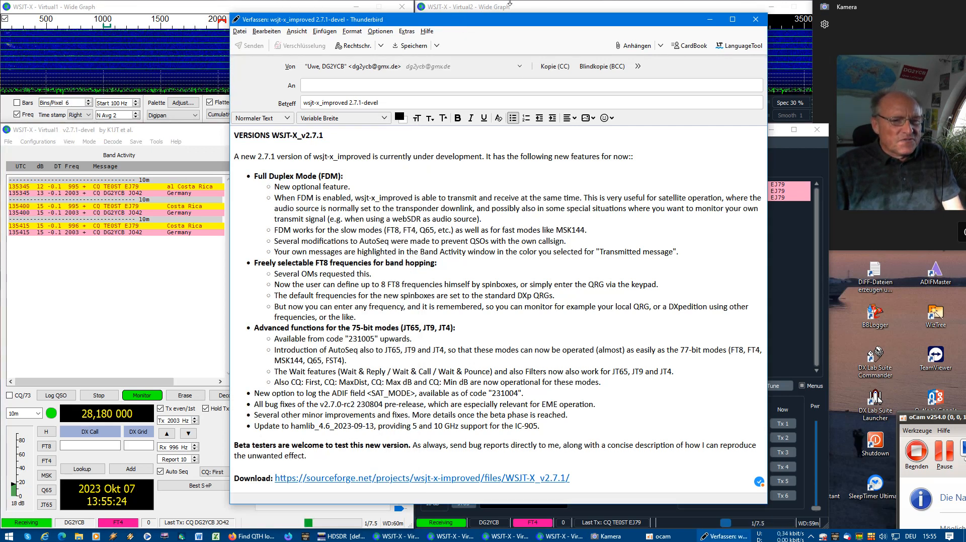
pyautogui.moveTo(464, 24); pyautogui.dragTo(666, 24)
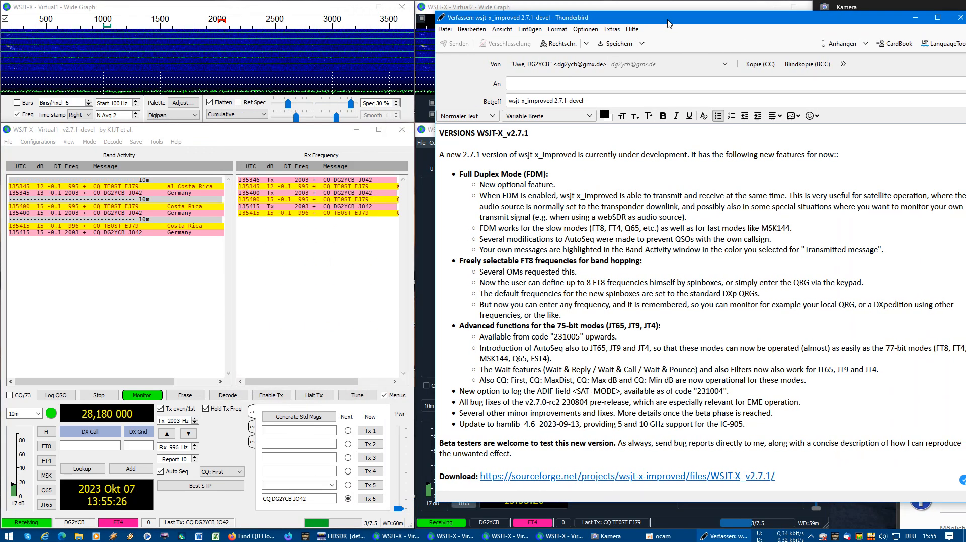
pyautogui.click(257, 444)
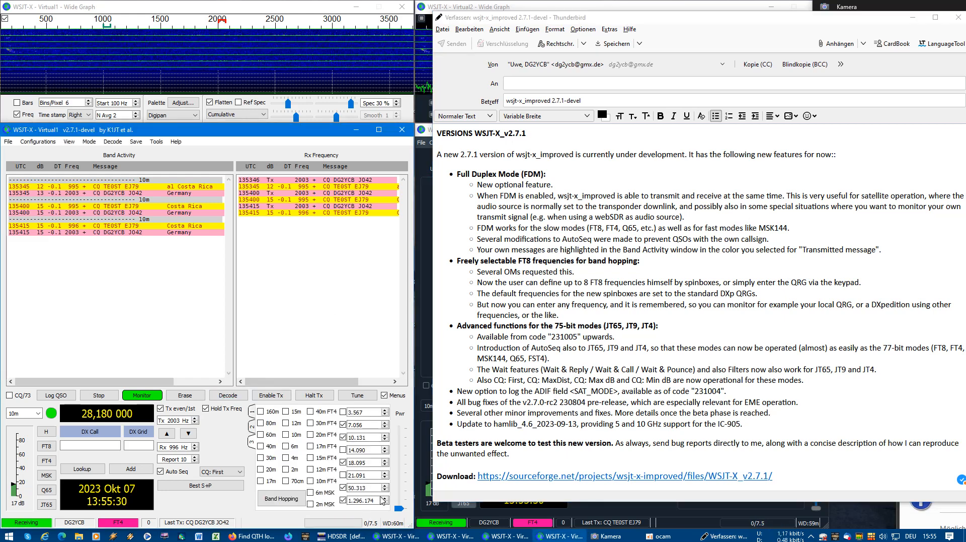
# - Move the release notes draft back over the WSJT-X windows and review its list of new features and the download link
pyautogui.click(747, 19)
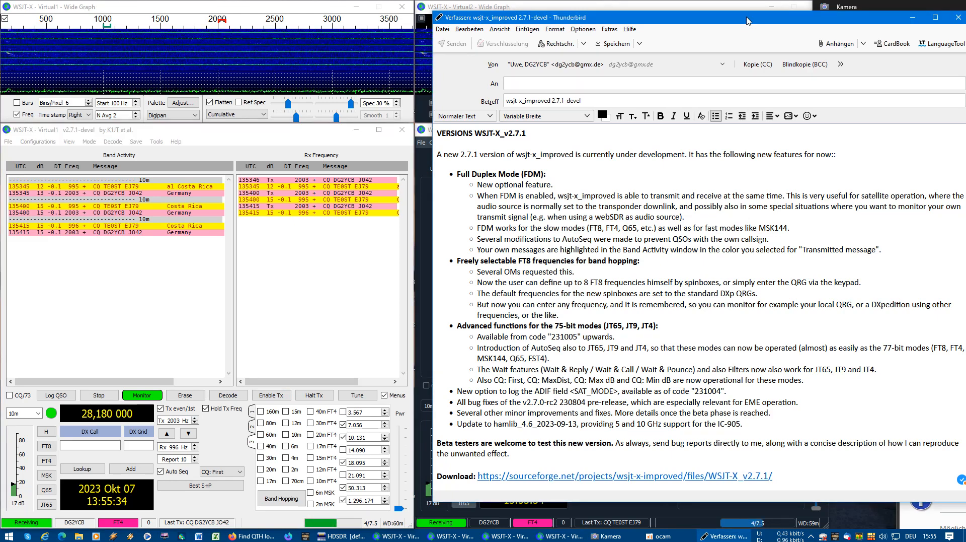
pyautogui.moveTo(748, 20); pyautogui.dragTo(478, 16)
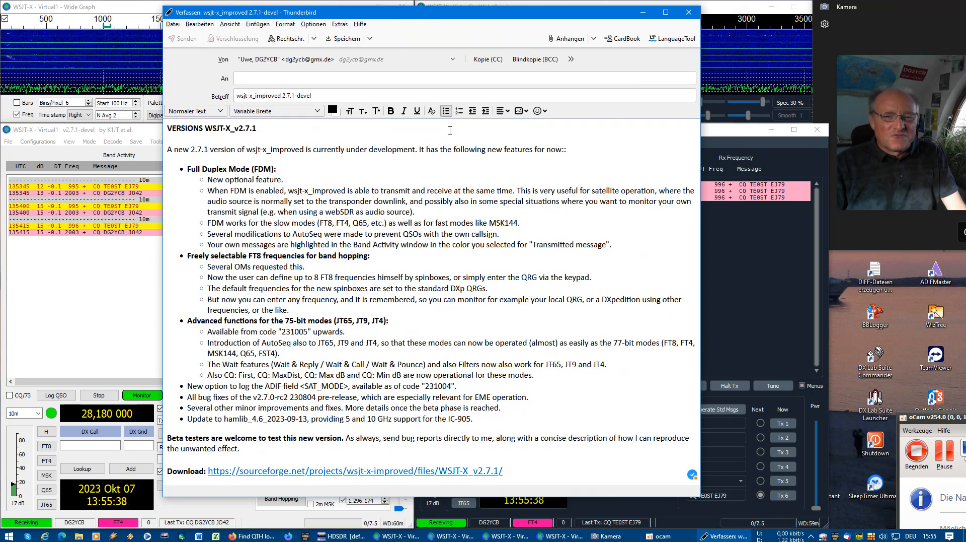
pyautogui.moveTo(464, 7); pyautogui.dragTo(337, 18)
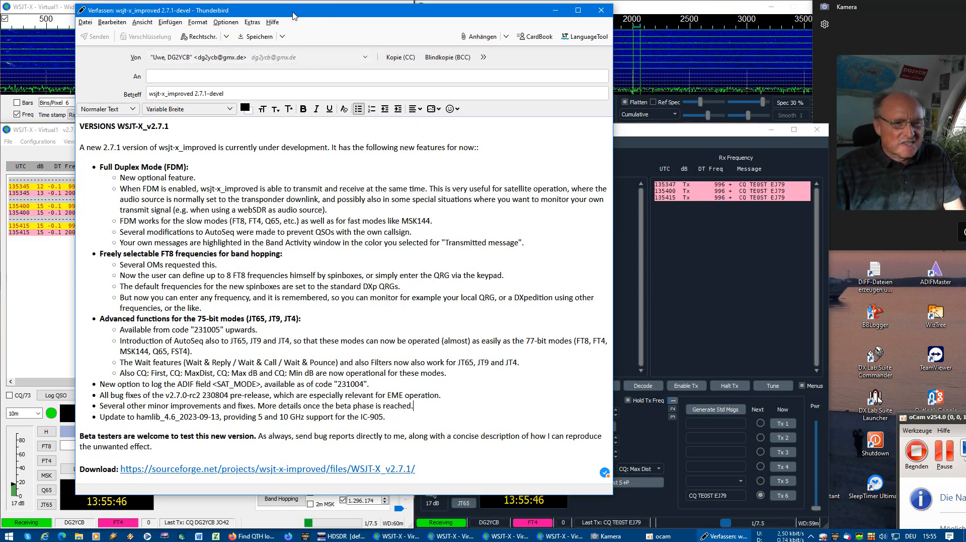
pyautogui.moveTo(293, 13); pyautogui.dragTo(343, 22)
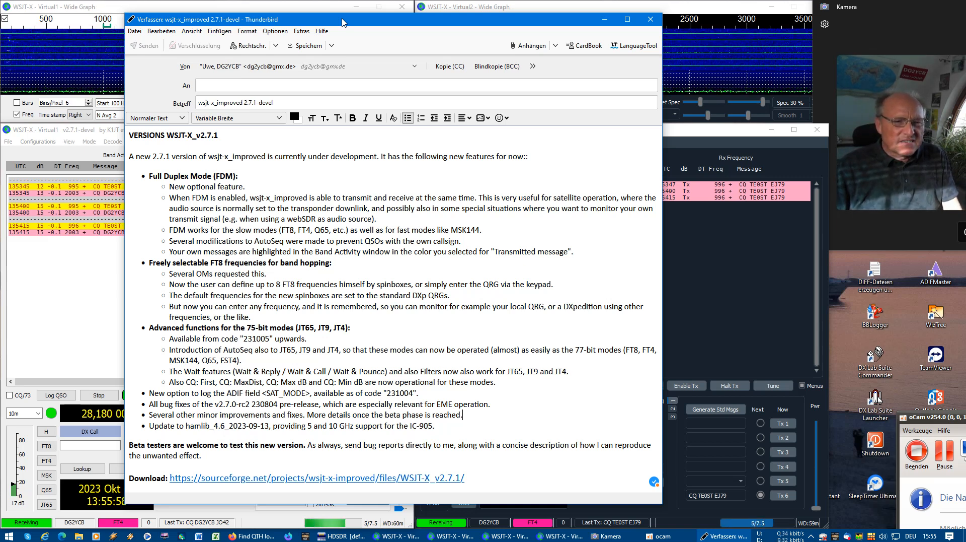
pyautogui.moveTo(342, 22); pyautogui.dragTo(376, 35)
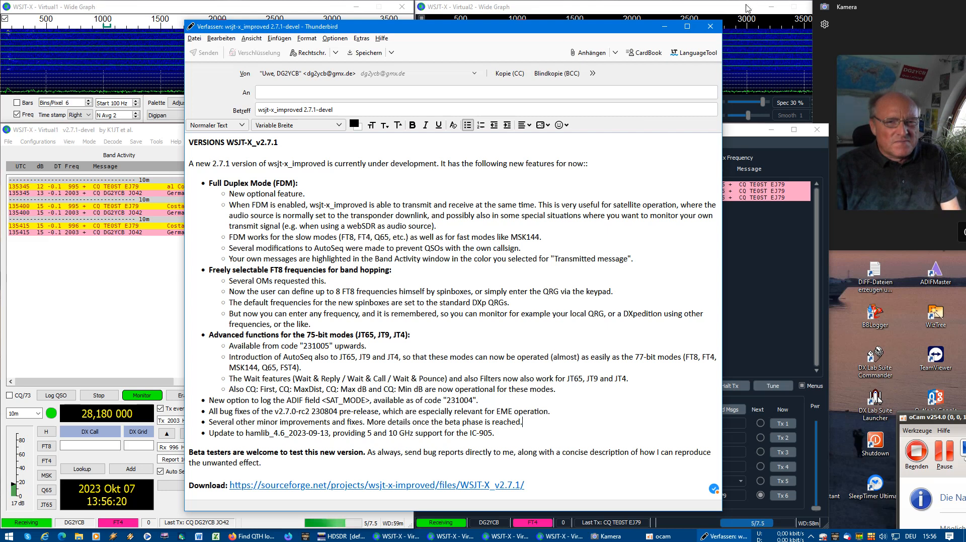
# - Minimize the release notes draft, keeping it open instead of saving or discarding it
pyautogui.click(715, 30)
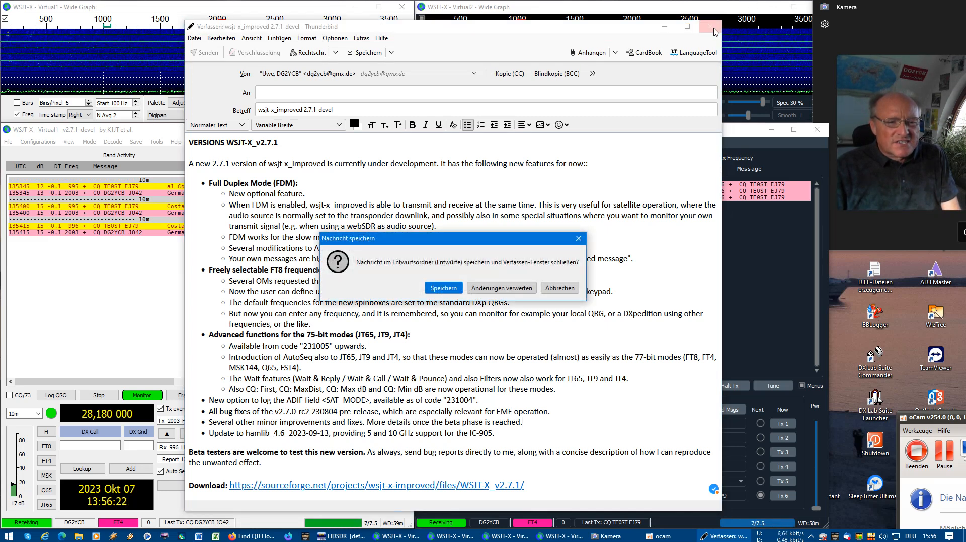
pyautogui.click(572, 292)
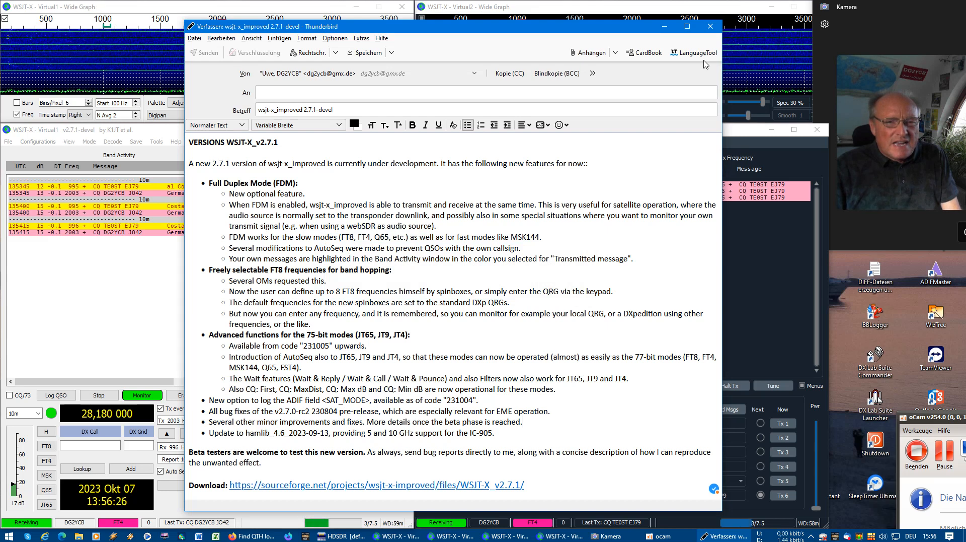
pyautogui.click(664, 27)
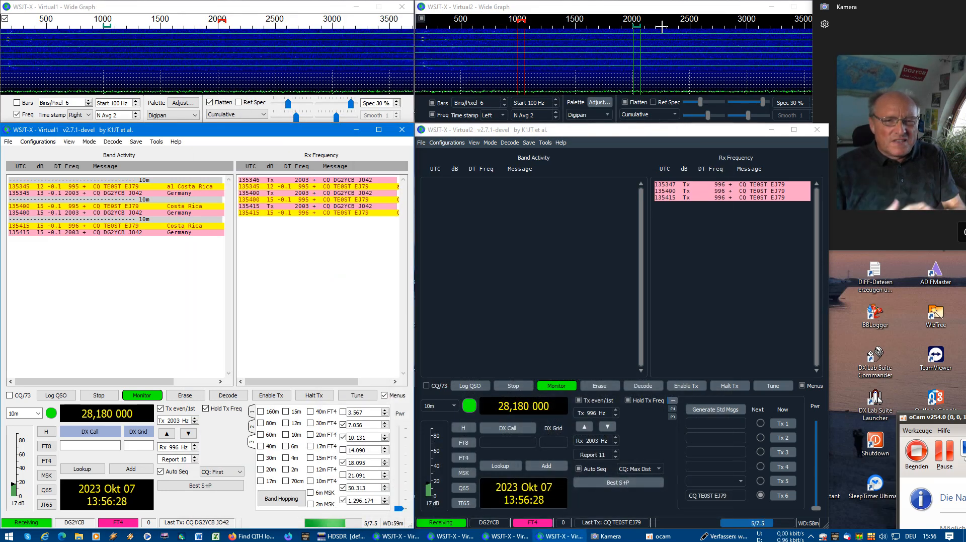